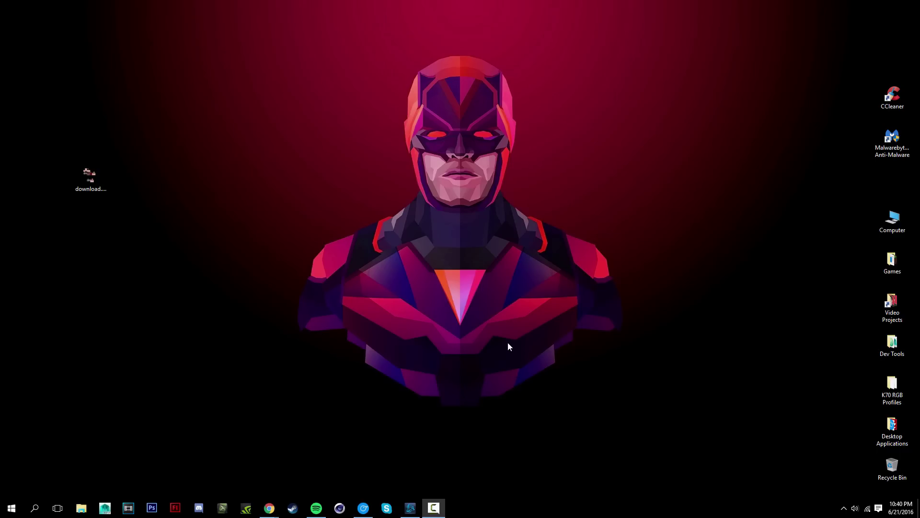
Enter a username, the e-mail address and password, accept the Terms of service, and create the account
mouse_move(270, 507)
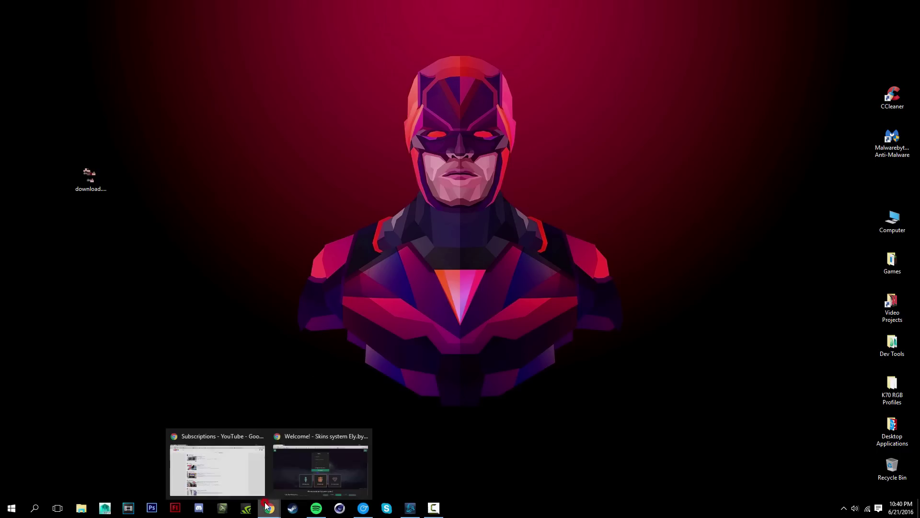
left_click(322, 469)
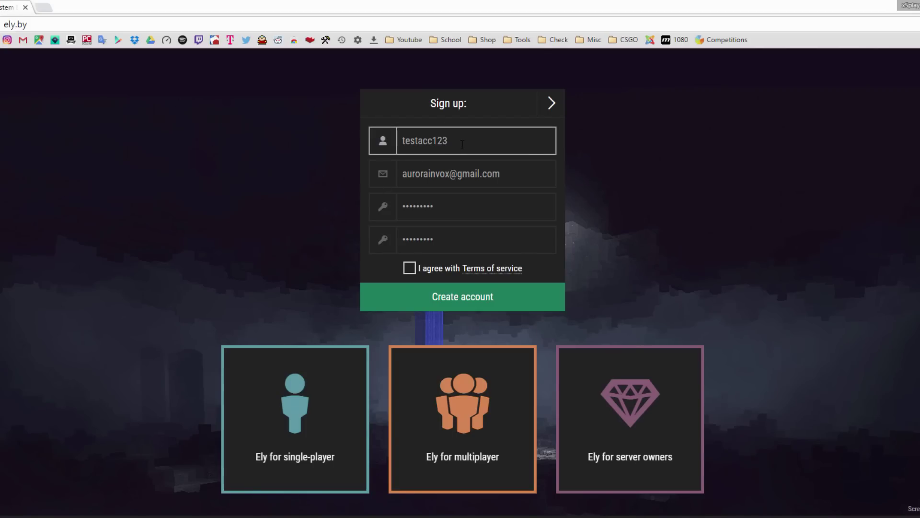
left_click(434, 137)
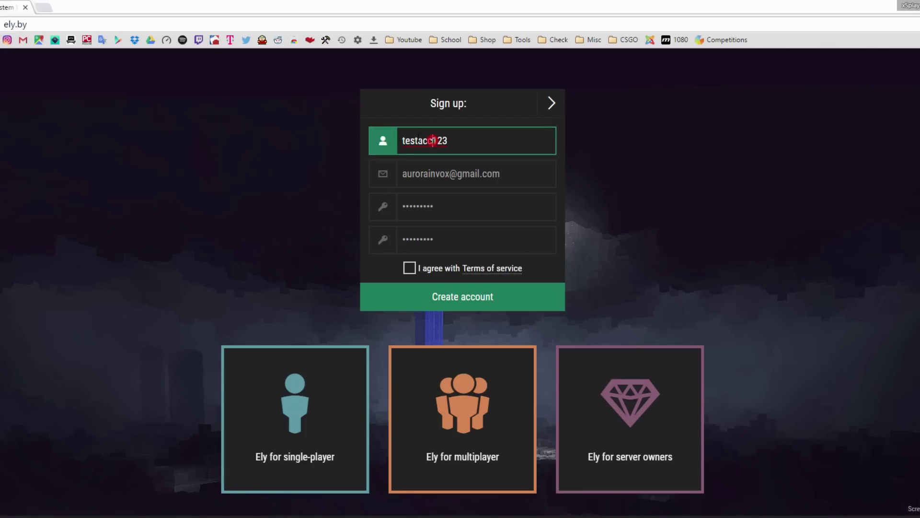
left_click(456, 176)
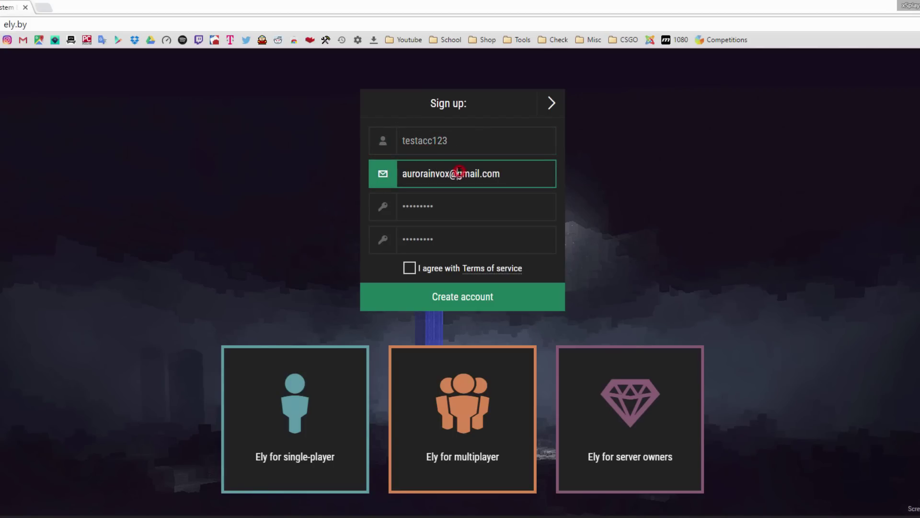
left_click(436, 216)
left_click(438, 166)
left_click_drag(518, 170, 439, 175)
left_click(445, 208)
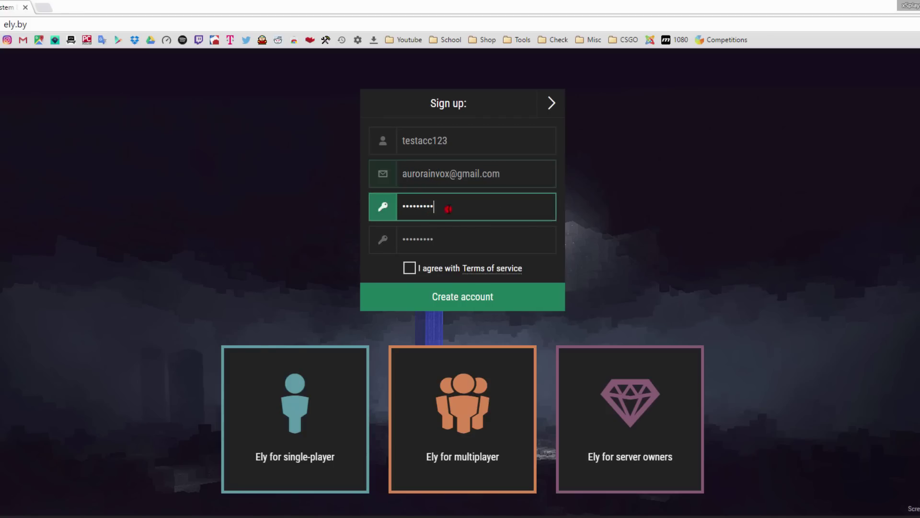
mouse_move(464, 208)
left_mouse_down()
mouse_move(362, 205)
mouse_move(422, 206)
left_mouse_up()
left_click(447, 174)
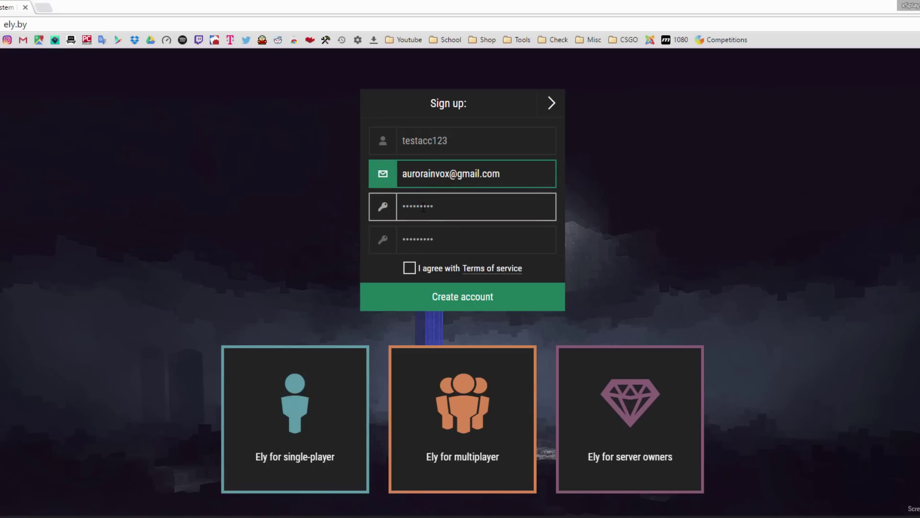
left_click(410, 267)
left_click(453, 298)
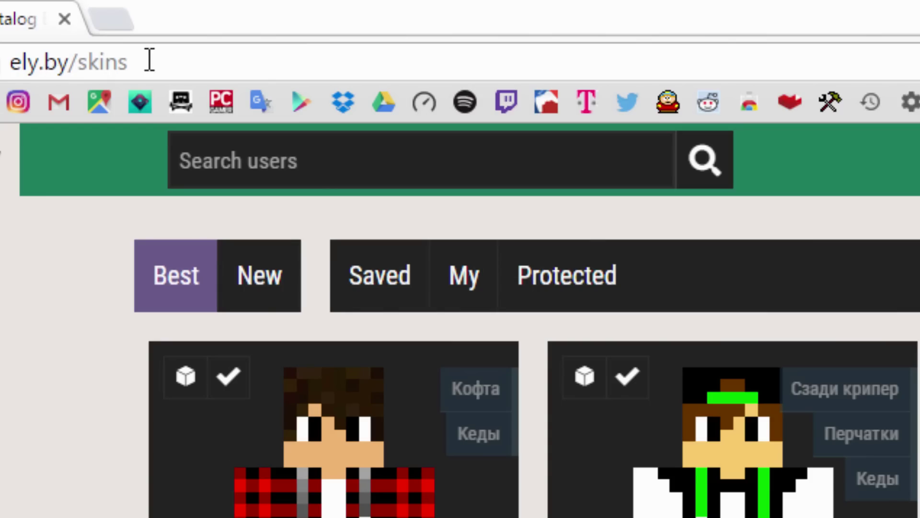
Go to ely.by/skins and scroll through the grid of best-rated skins
left_click(65, 24)
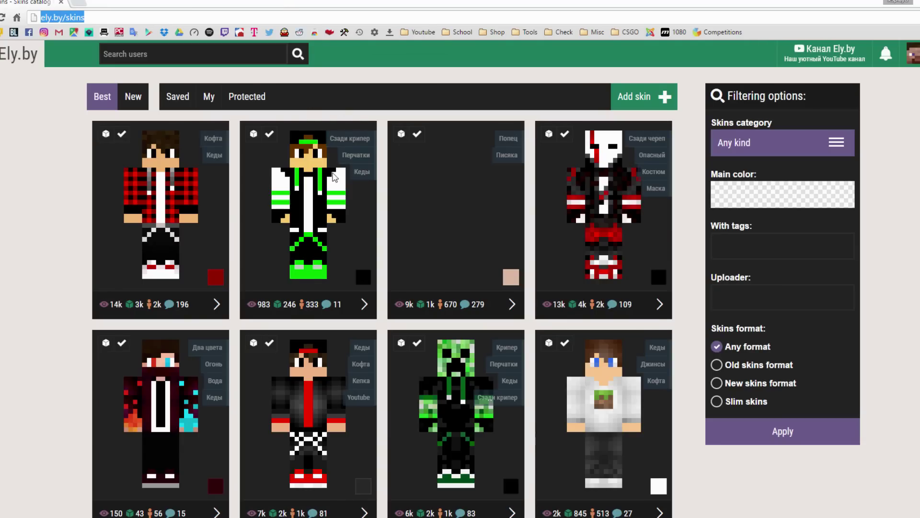
scroll(342, 166, "down", 2)
scroll(343, 167, "down", 2)
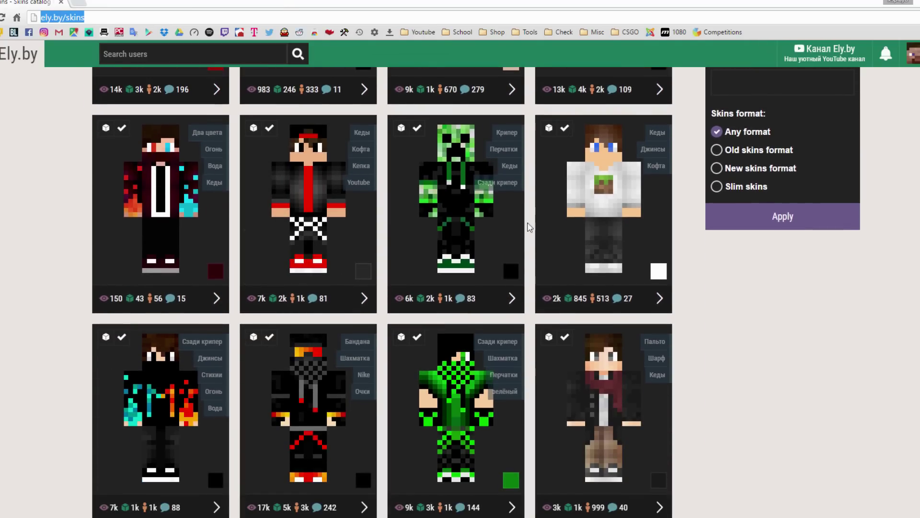
scroll(369, 316, "down", 4)
scroll(538, 319, "up", 4)
scroll(538, 320, "up", 4)
scroll(480, 269, "down", 11)
scroll(480, 270, "up", 5)
scroll(472, 273, "up", 6)
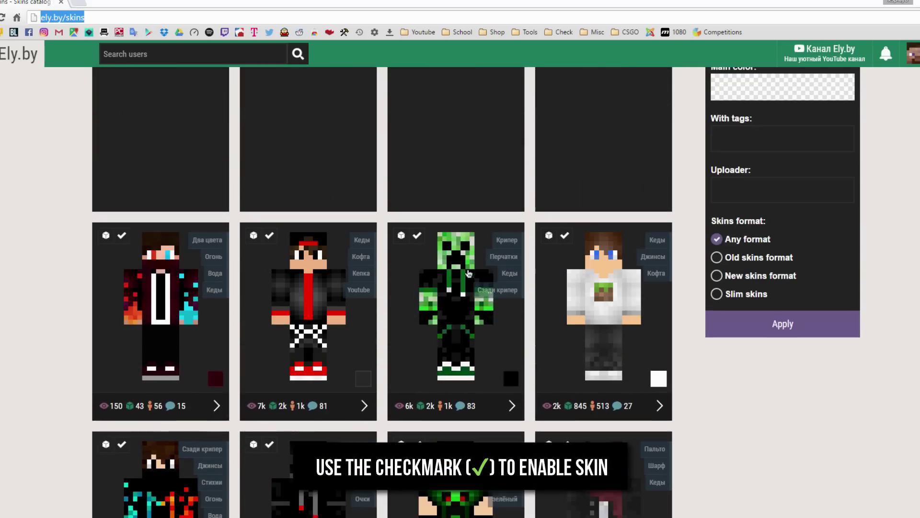
left_click(140, 53)
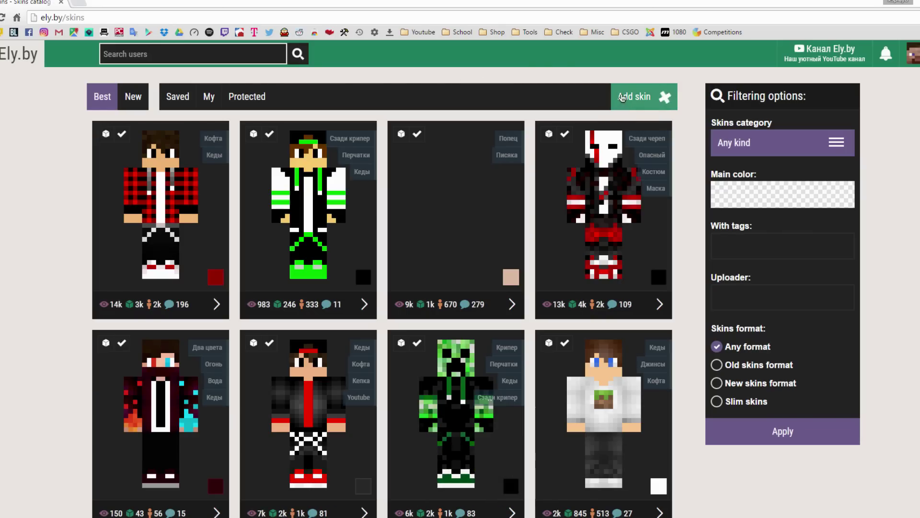
Upload download.png as a new skin and enable the turtle skin on the account
left_click(643, 98)
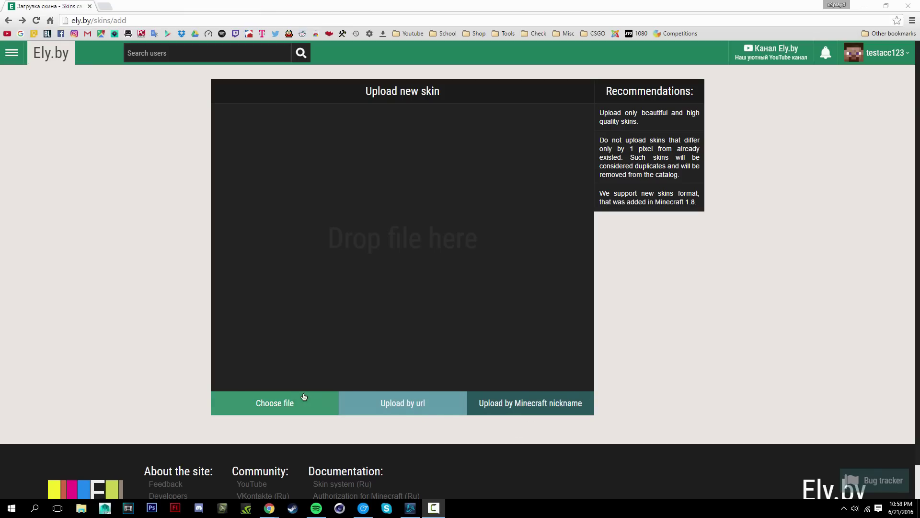
left_click(280, 405)
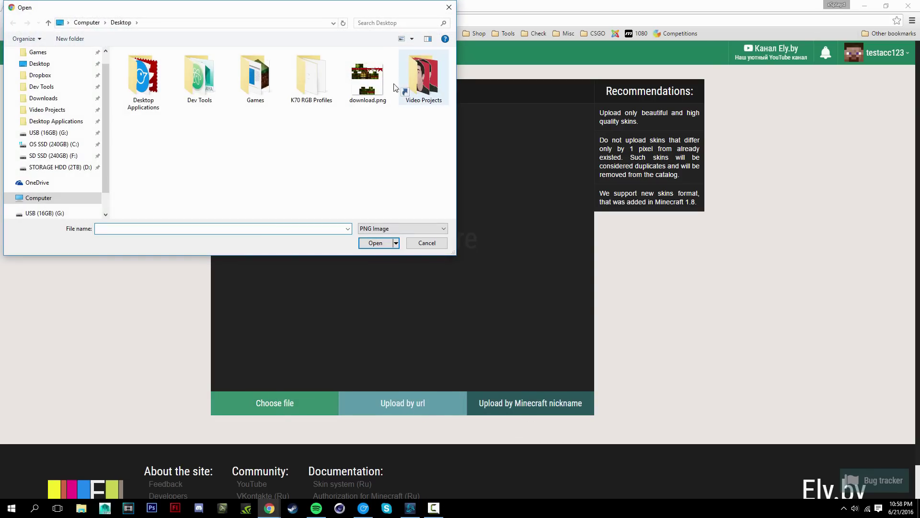
double_click(368, 95)
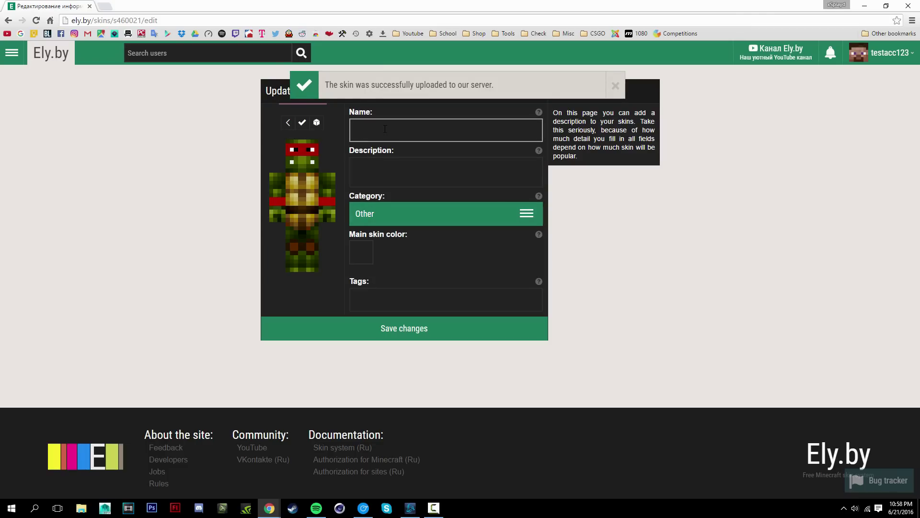
left_click(303, 123)
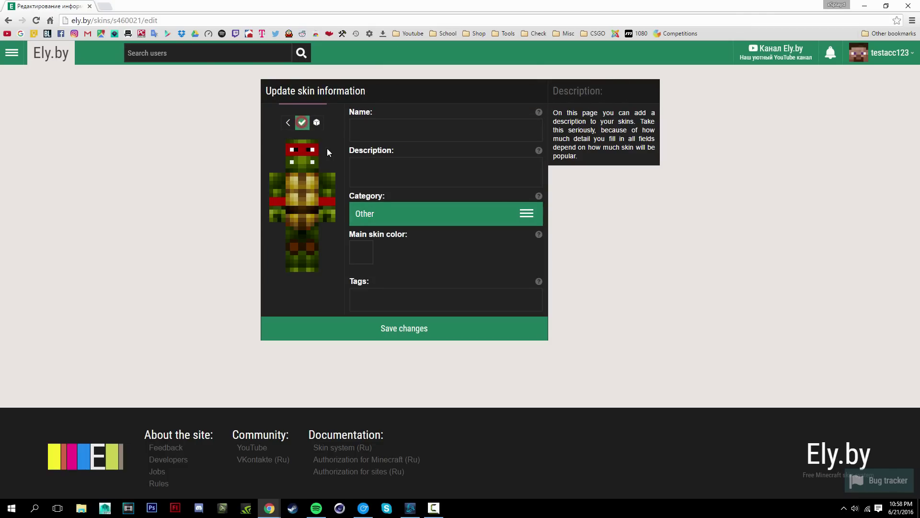
left_click(289, 123)
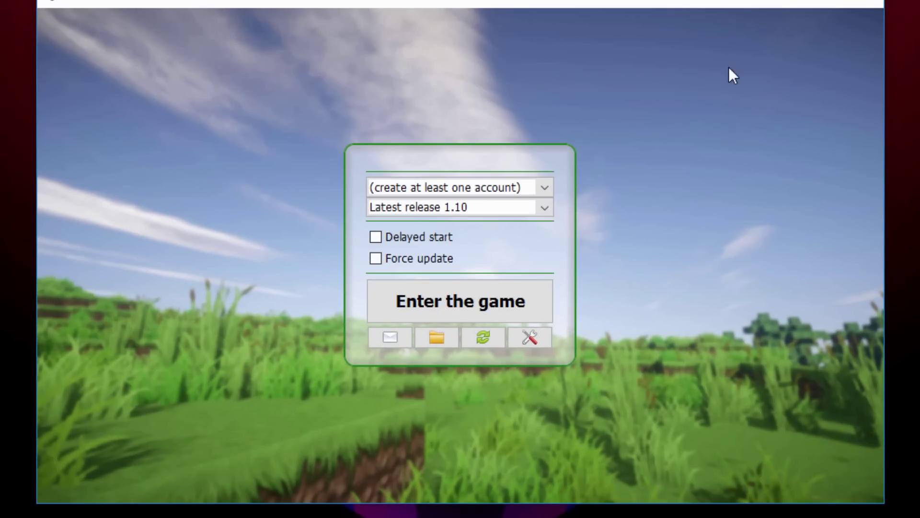
Add and save a 'Password at Ely.by' launcher account with the registered e-mail and password
left_click(530, 338)
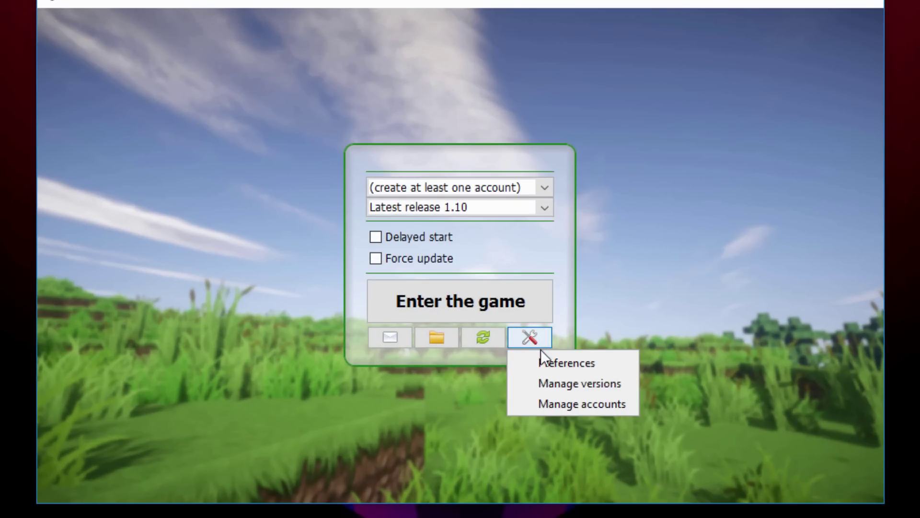
left_click(560, 404)
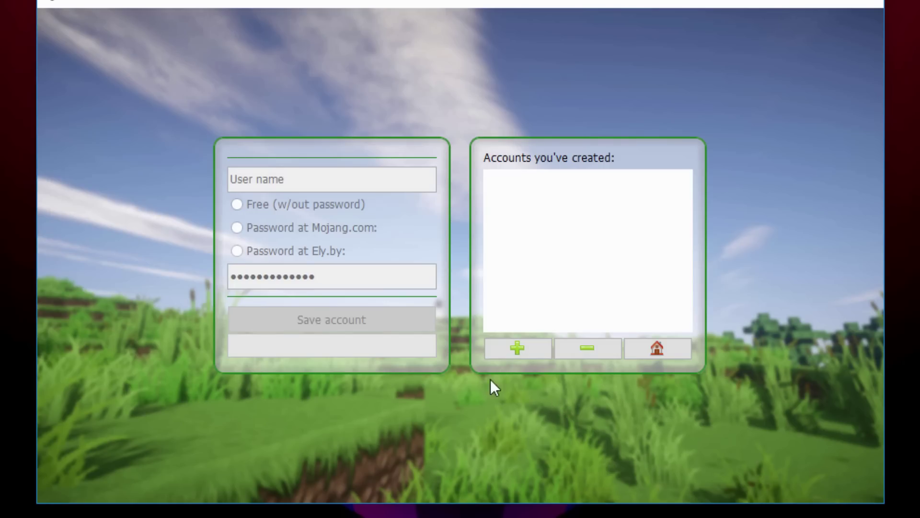
left_click(519, 349)
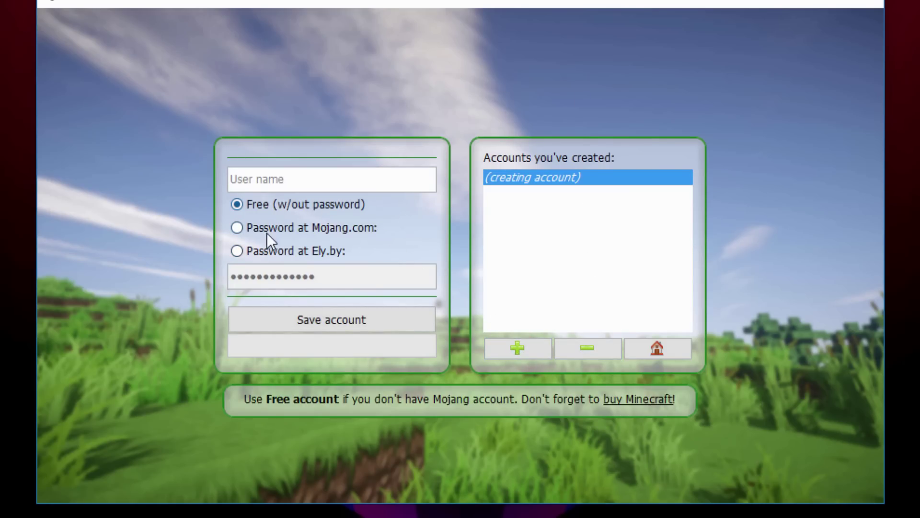
left_click(286, 250)
left_click(262, 171)
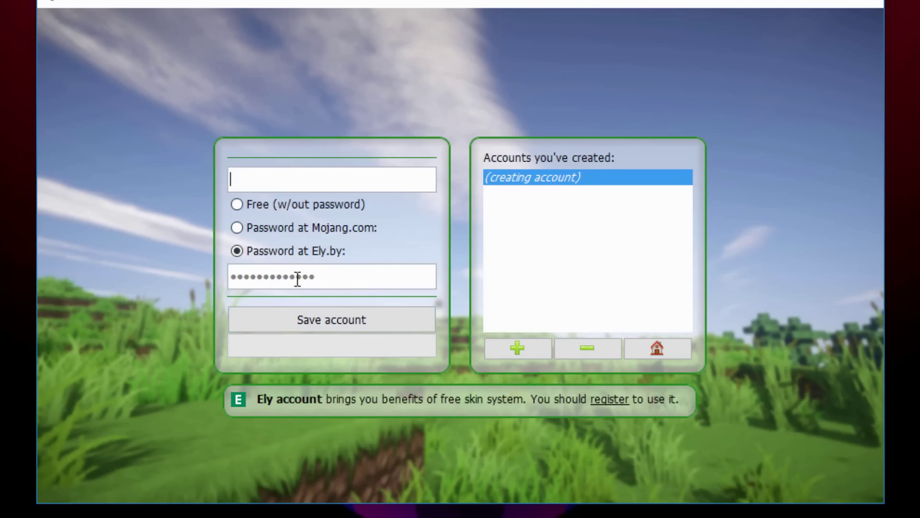
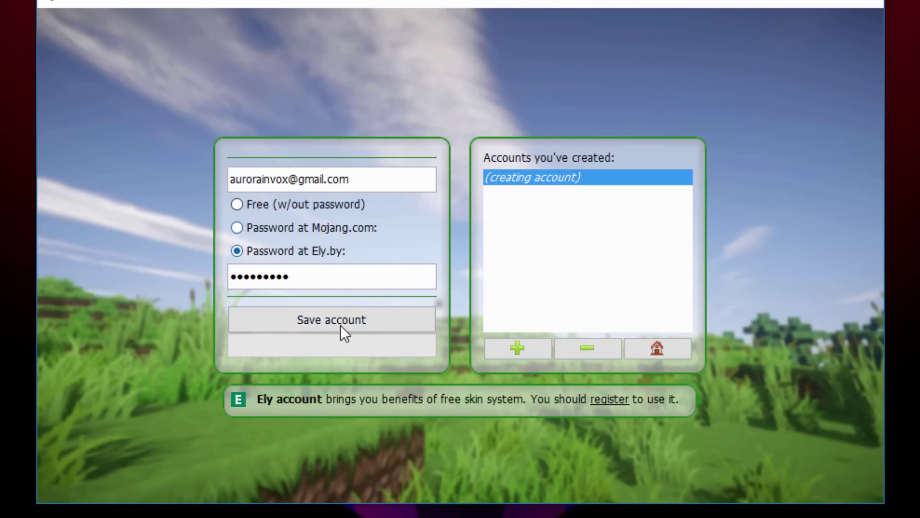
left_click(339, 316)
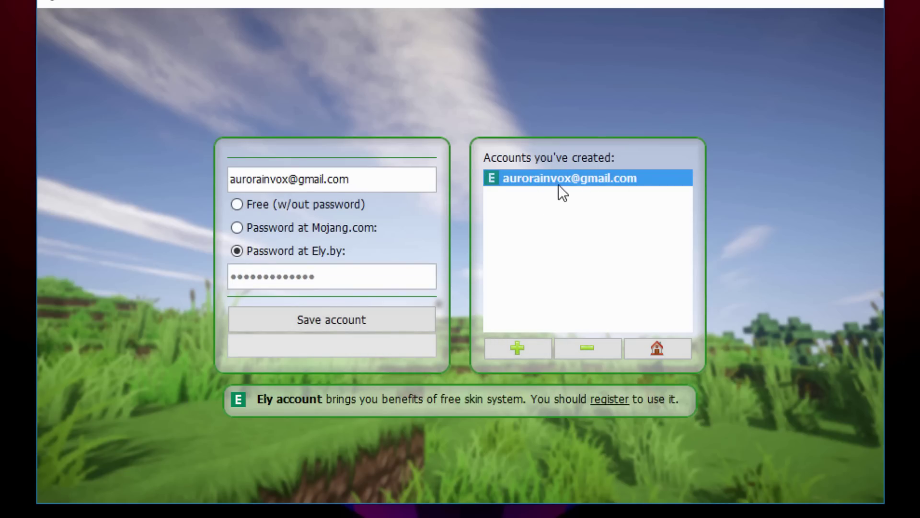
Launch Minecraft 1.10 with the Ely.by account, leaving Force update off
left_click(651, 349)
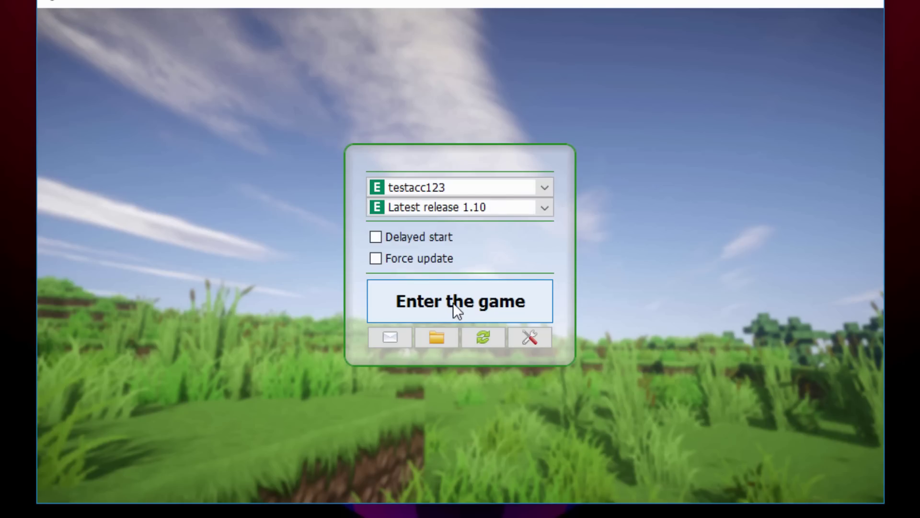
left_click(401, 261)
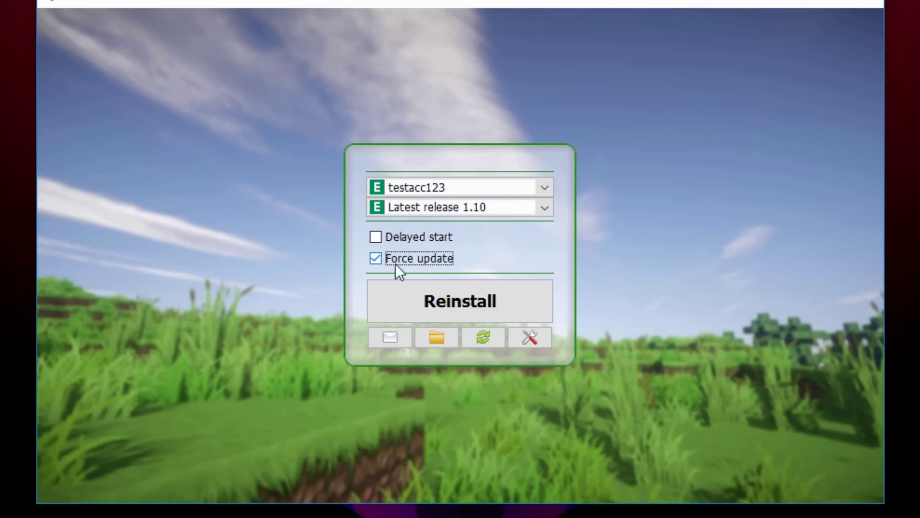
left_click(374, 259)
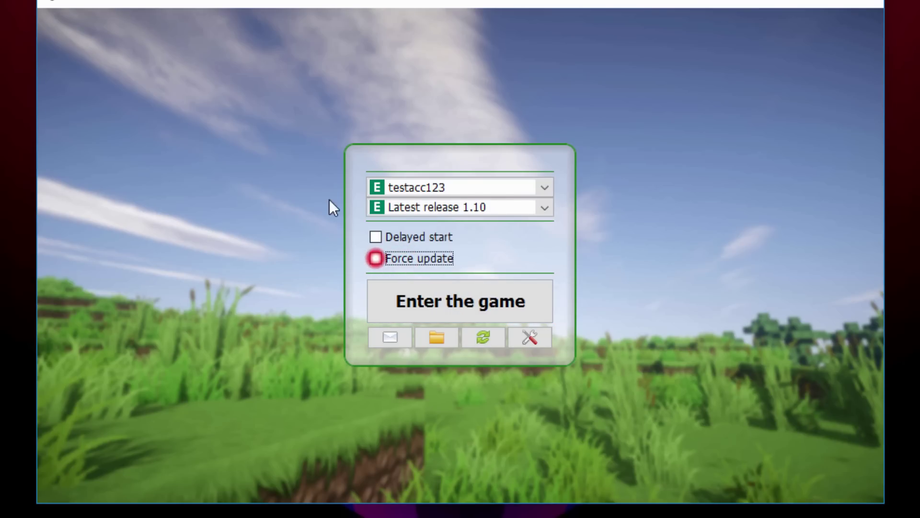
left_click(463, 301)
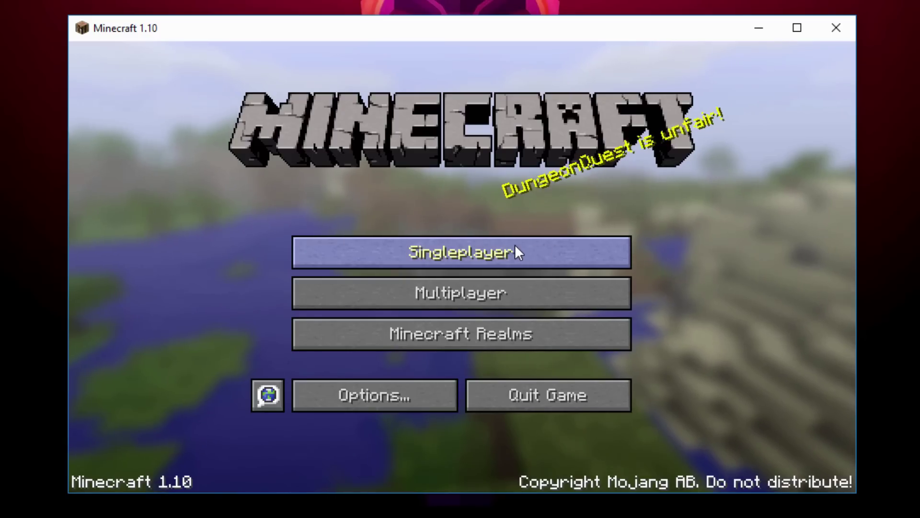
Load the third singleplayer world and view the turtle-skinned player from the front with F5
left_click(516, 244)
double_click(356, 260)
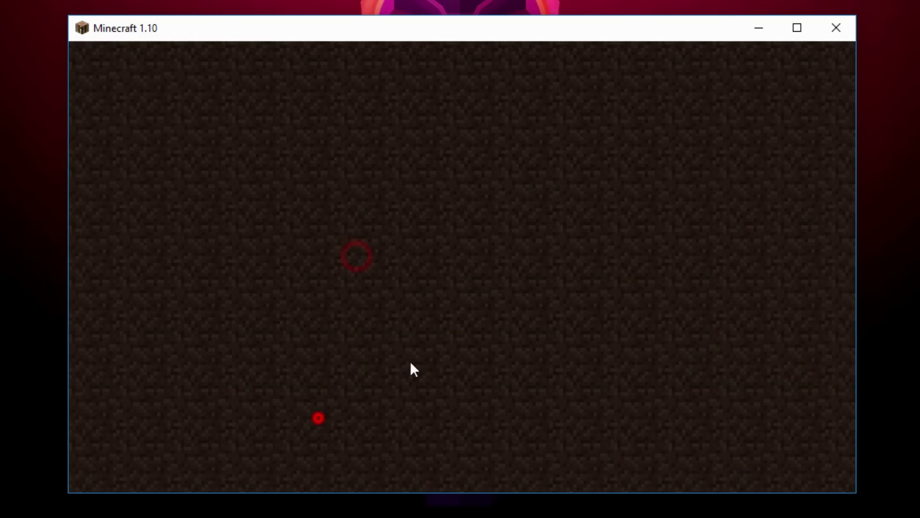
key("e")
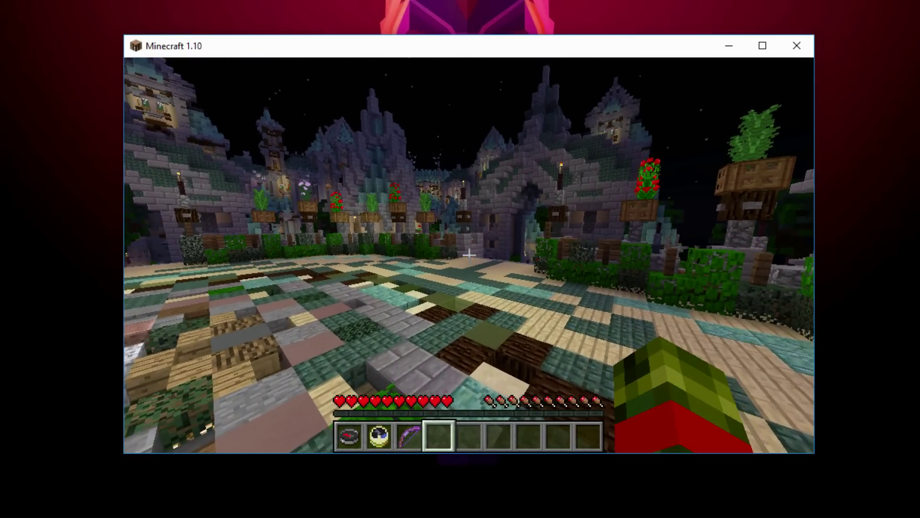
key("w")
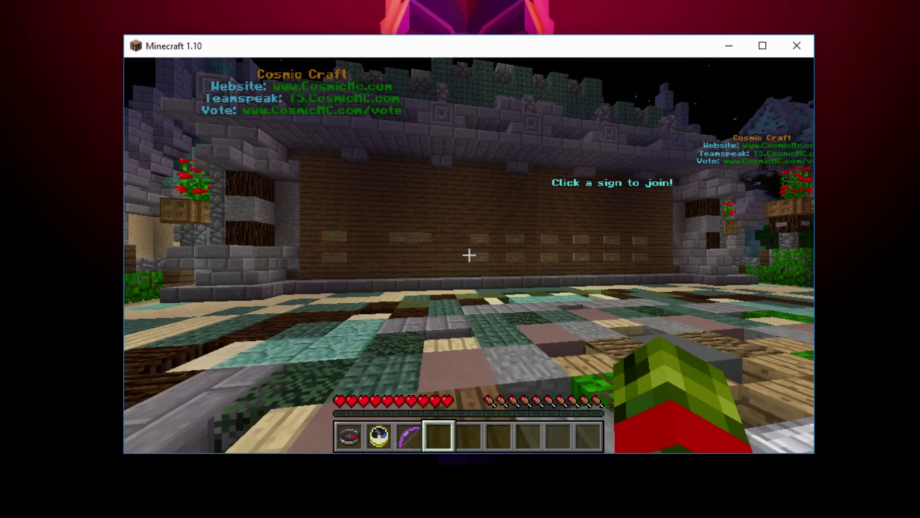
key("F5")
key("F5")
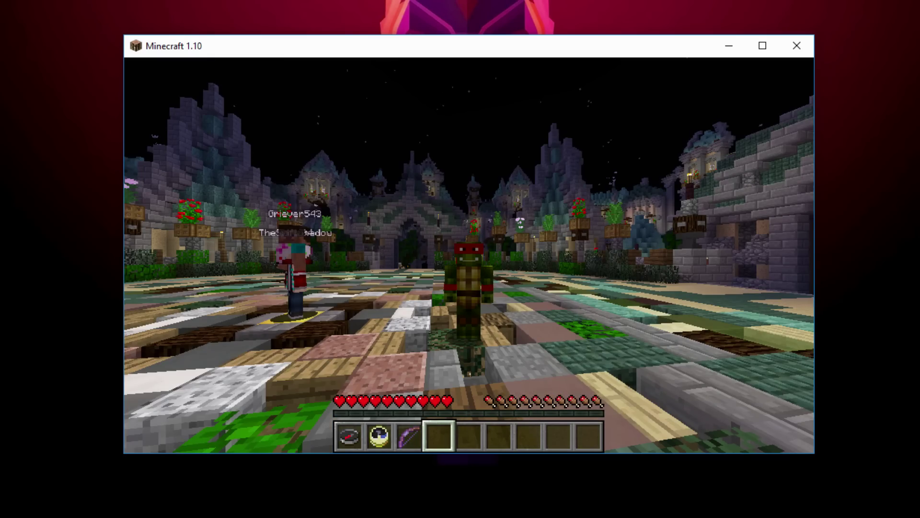
key("F5")
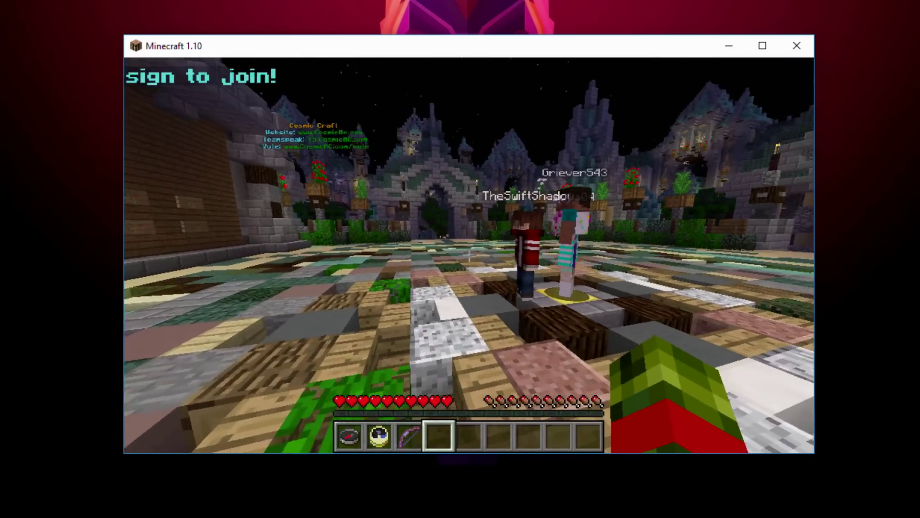